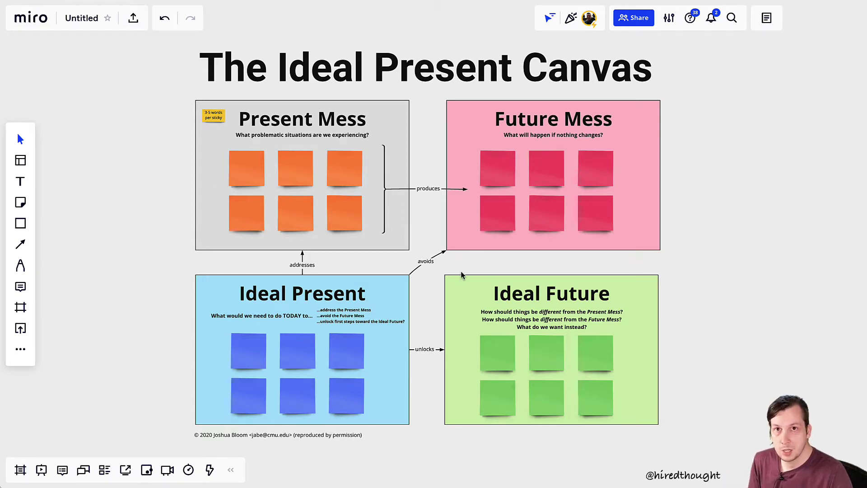
# Pan across the rows of Ideal Present Canvas copies on the board.
pyautogui.scroll(-5, 449, 304)
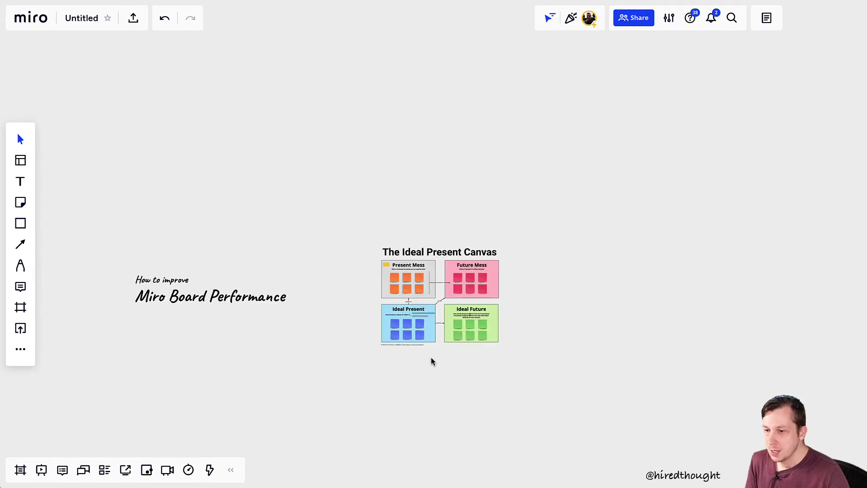
pyautogui.moveTo(429, 360); pyautogui.dragTo(555, 243)
pyautogui.press('v')
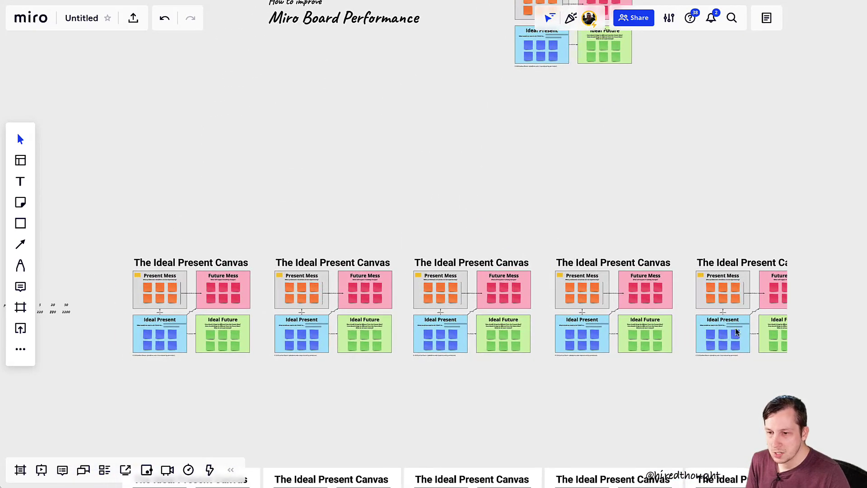
pyautogui.moveTo(736, 331); pyautogui.dragTo(695, 350)
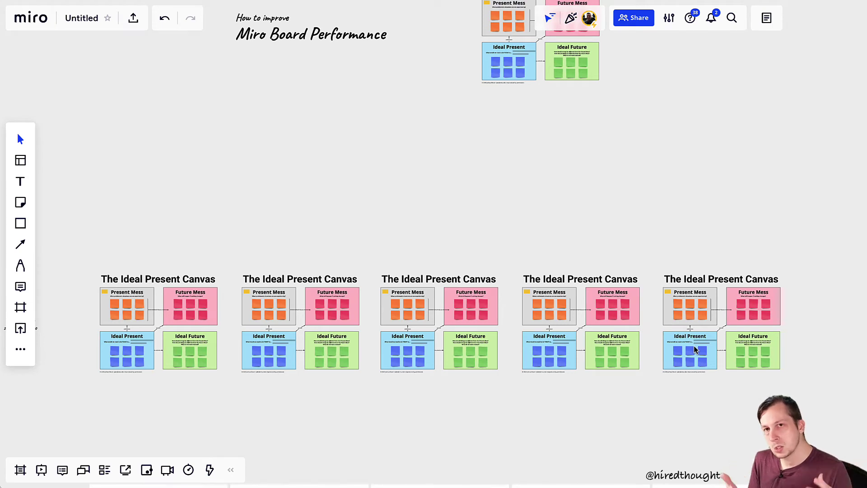
pyautogui.hscroll(-5, 270, 294)
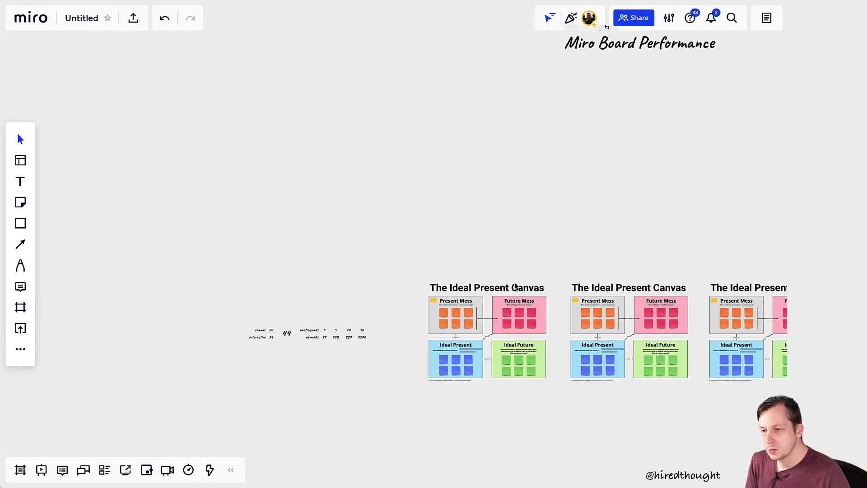
pyautogui.scroll(5, 295, 350)
pyautogui.scroll(2, 280, 350)
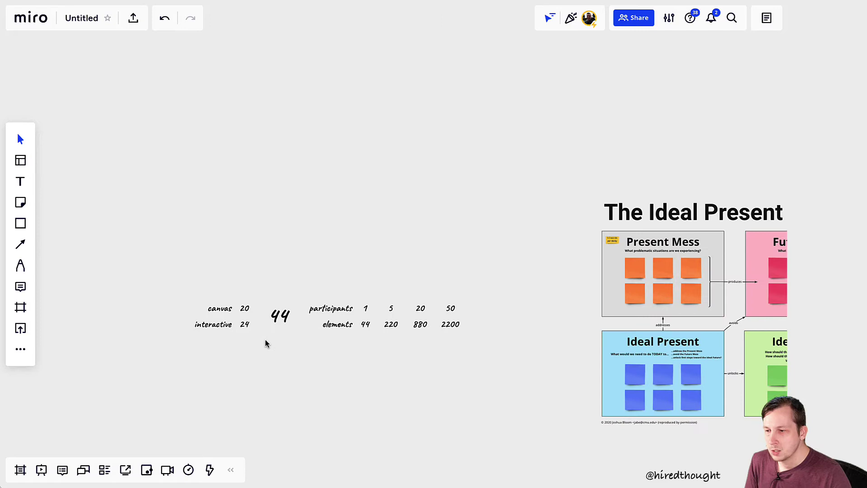
pyautogui.hscroll(-3, 265, 343)
pyautogui.scroll(5, 285, 327)
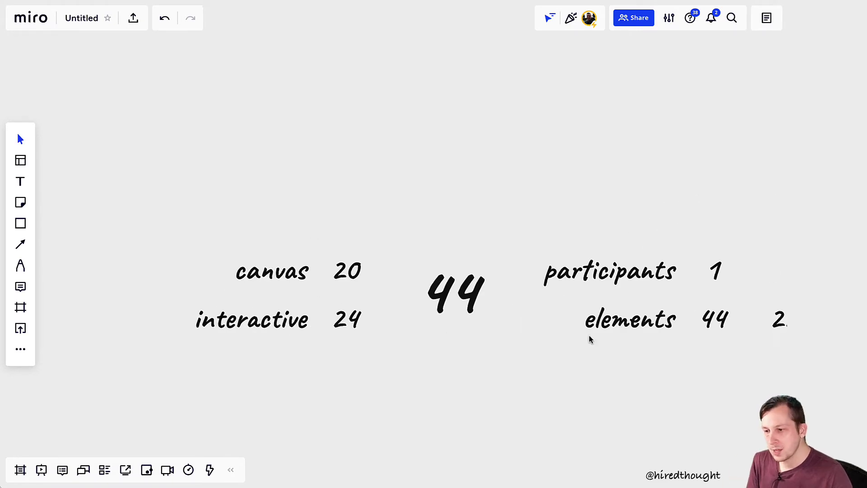
pyautogui.hscroll(15, 589, 338)
pyautogui.scroll(-3, 310, 381)
pyautogui.scroll(2, 212, 187)
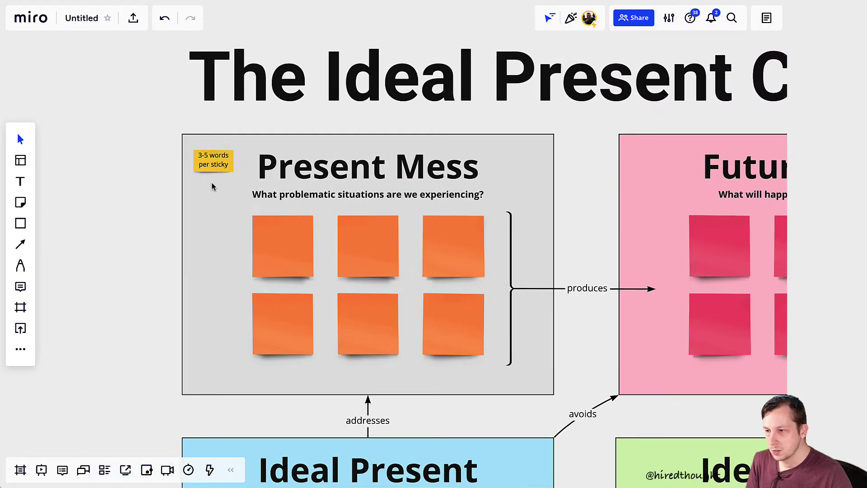
# Select the whole template to check its object count, then clear the selection.
pyautogui.click(356, 165)
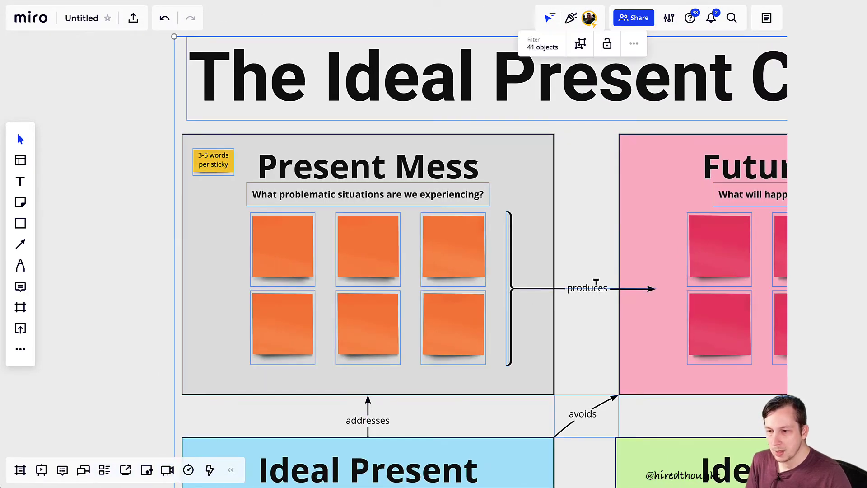
pyautogui.click(592, 333)
pyautogui.hscroll(-15, 387, 339)
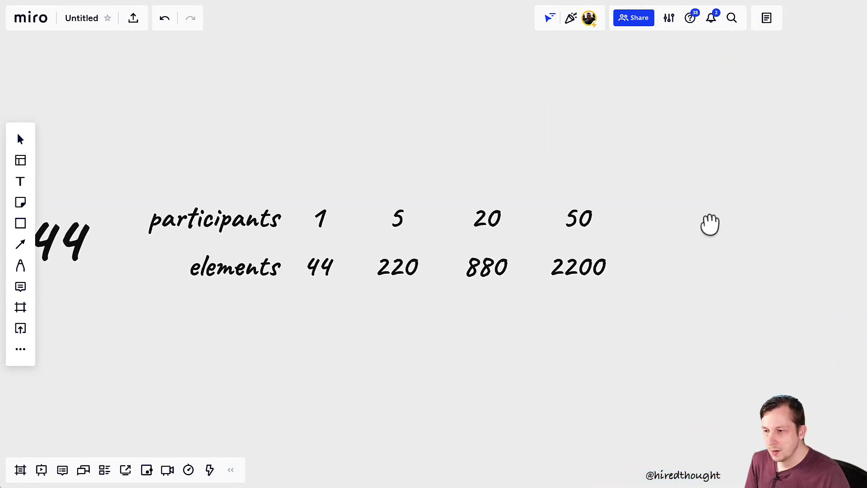
pyautogui.hscroll(-5, 325, 281)
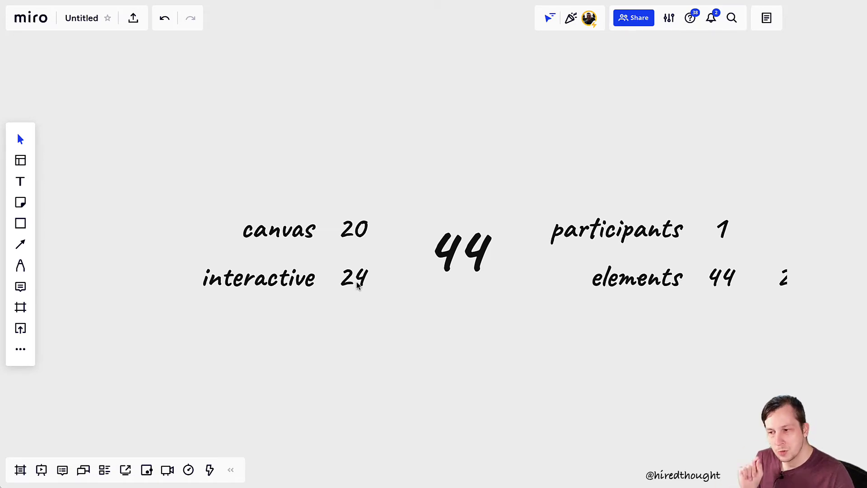
# With the pen, try red circles around the counts 24 and 20, then undo both.
pyautogui.press('p')
pyautogui.moveTo(389, 267)
pyautogui.mouseDown()
pyautogui.moveTo(386, 299)
pyautogui.moveTo(379, 271)
pyautogui.mouseUp()
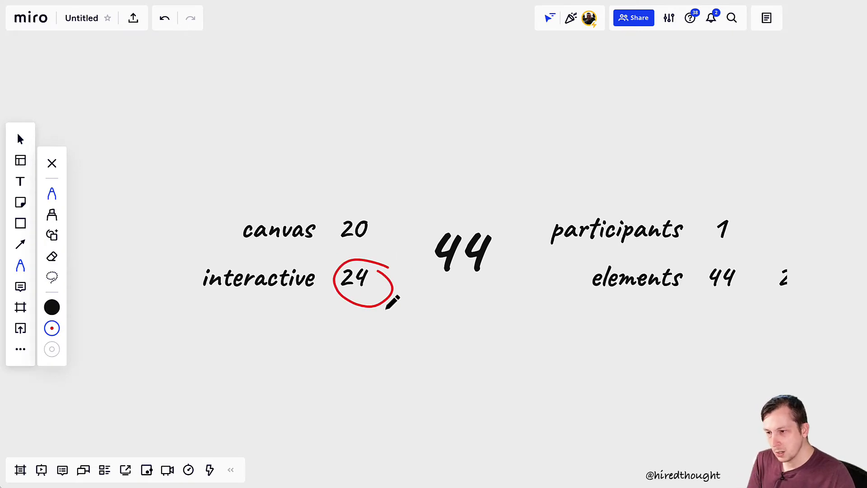
pyautogui.hotkey('ctrl', 'z')
pyautogui.moveTo(368, 211)
pyautogui.mouseDown()
pyautogui.moveTo(329, 232)
pyautogui.moveTo(386, 231)
pyautogui.moveTo(366, 210)
pyautogui.mouseUp()
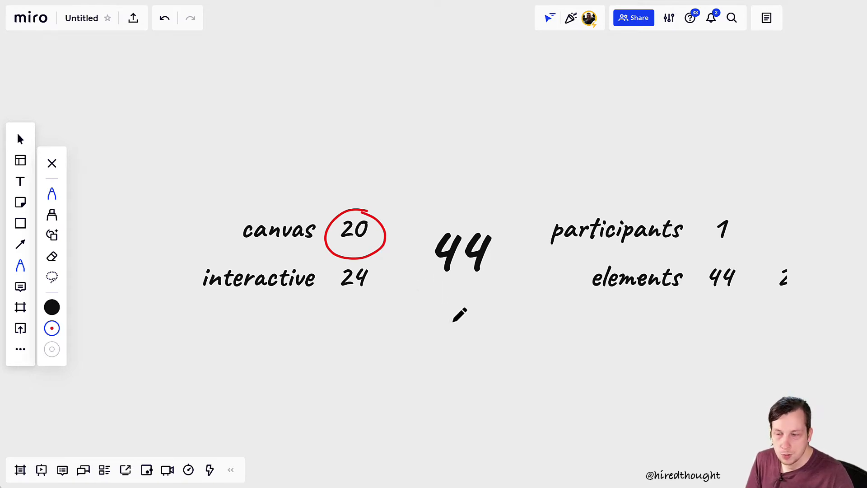
pyautogui.hotkey('ctrl', 'z')
# Bring the 20/50 and 880/2200 columns into view and underline 2200 in red.
pyautogui.press('h')
pyautogui.moveTo(533, 337); pyautogui.dragTo(284, 337)
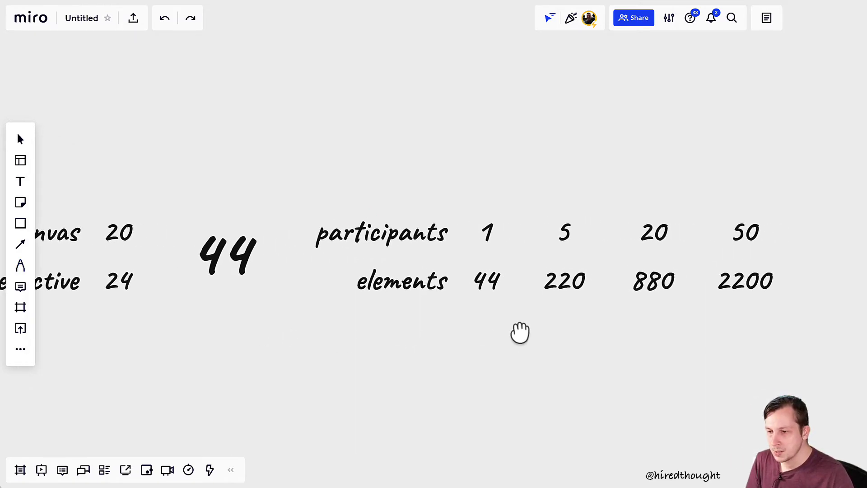
pyautogui.moveTo(519, 333); pyautogui.dragTo(323, 316)
pyautogui.moveTo(265, 295)
pyautogui.mouseDown()
pyautogui.moveTo(526, 304)
pyautogui.moveTo(463, 319)
pyautogui.moveTo(294, 316)
pyautogui.mouseUp()
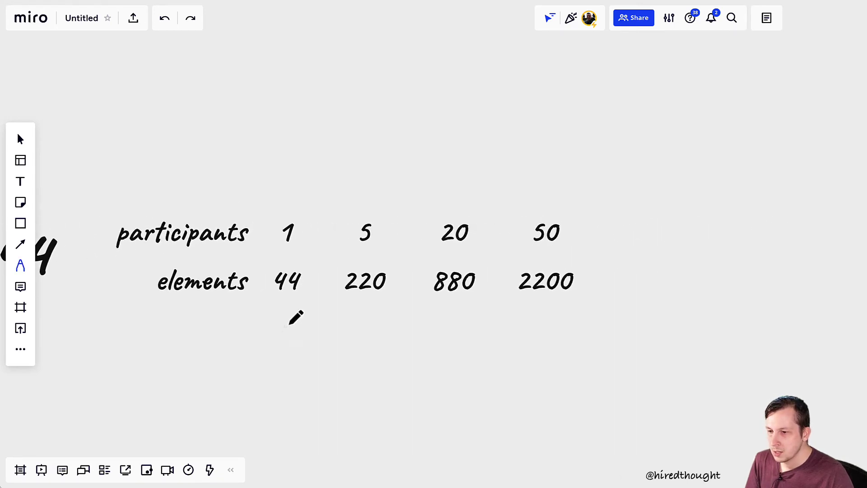
pyautogui.moveTo(345, 296); pyautogui.dragTo(572, 297)
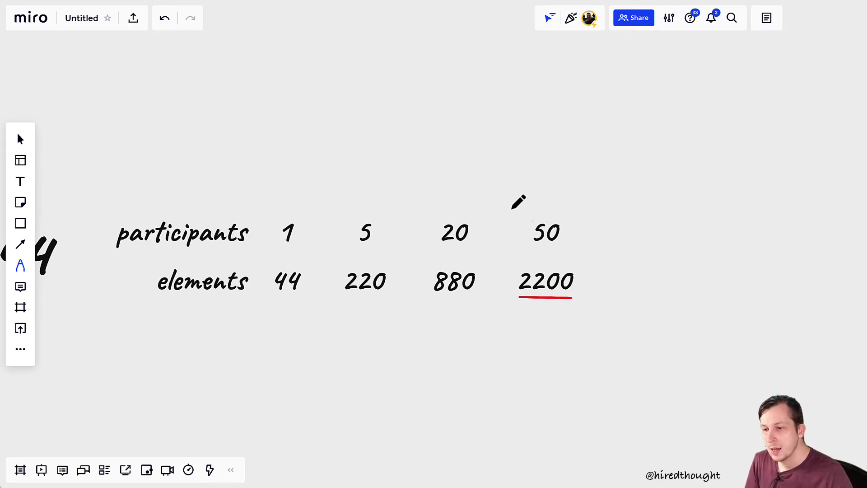
# Draw a red sweeping curve, a vertical line between 880 and 2200, and a down arrow above 20.
pyautogui.moveTo(300, 200)
pyautogui.mouseDown()
pyautogui.moveTo(480, 261)
pyautogui.moveTo(514, 300)
pyautogui.moveTo(579, 346)
pyautogui.mouseUp()
pyautogui.moveTo(480, 232); pyautogui.dragTo(481, 293)
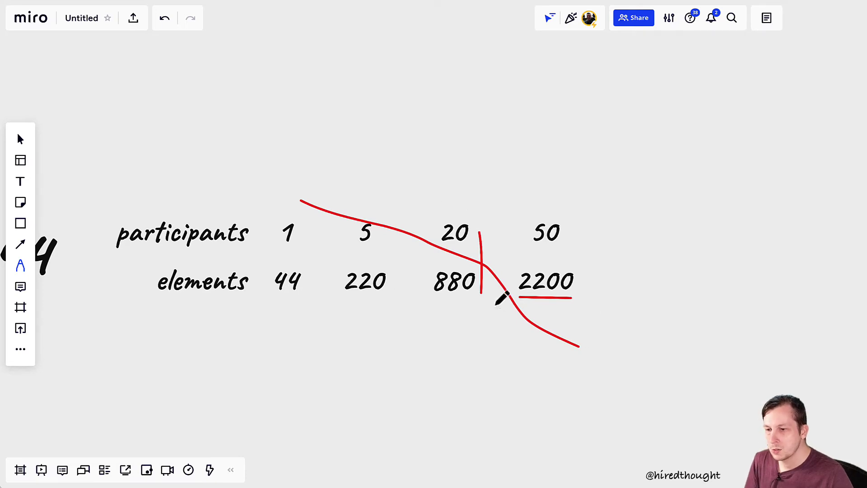
pyautogui.moveTo(477, 205); pyautogui.dragTo(478, 216)
pyautogui.scroll(-5, 566, 280)
# Draw a frame, Frame 1, around one Ideal Present Canvas template.
pyautogui.hscroll(6, 616, 308)
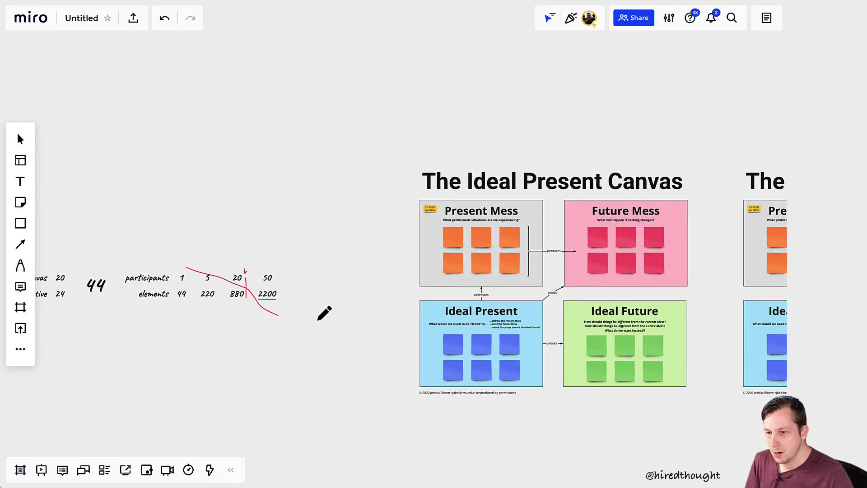
pyautogui.hscroll(5, 576, 231)
pyautogui.scroll(4, 577, 230)
pyautogui.scroll(-5, 617, 224)
pyautogui.hscroll(6, 482, 257)
pyautogui.scroll(3, 482, 257)
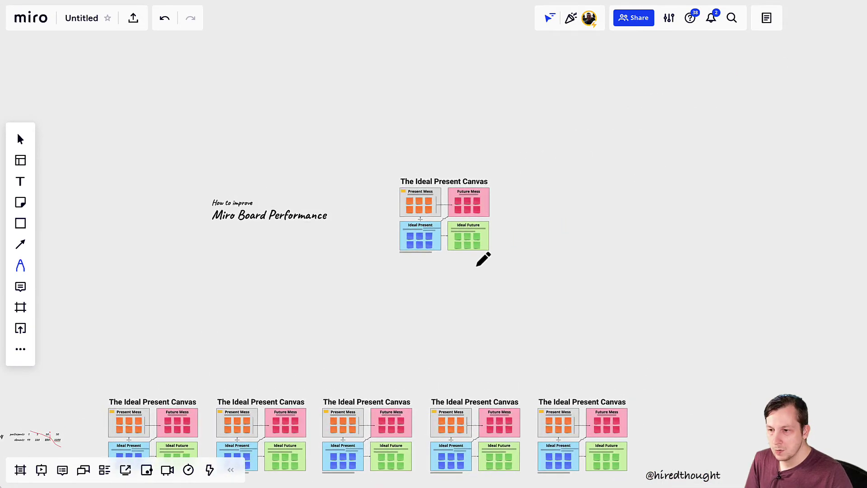
pyautogui.scroll(5, 413, 222)
pyautogui.click(21, 308)
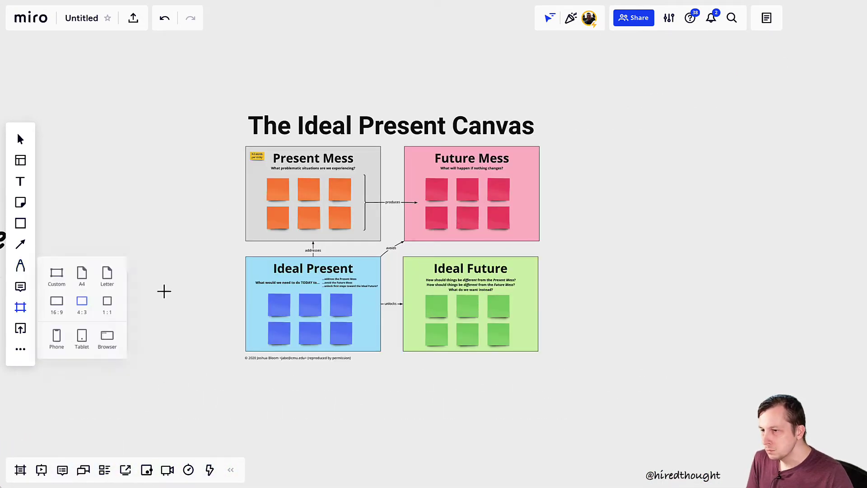
pyautogui.moveTo(229, 97); pyautogui.dragTo(564, 374)
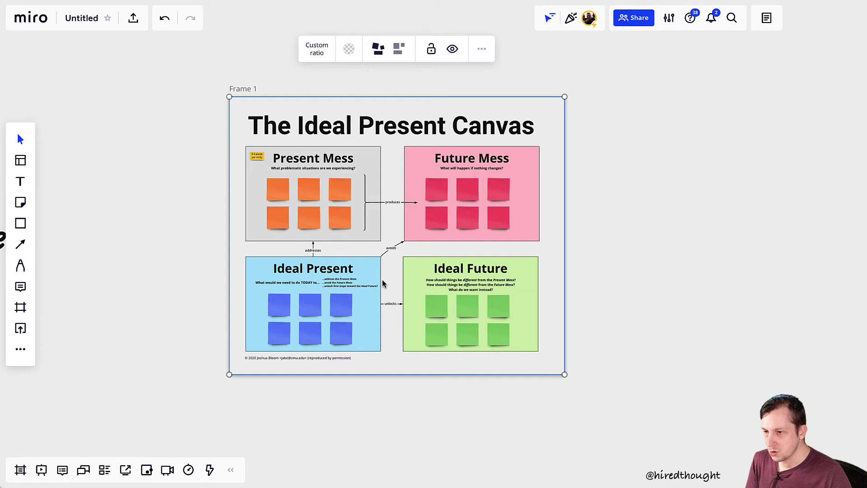
# Widen Frame 1 slightly to the left, then select the top-left orange Present Mess sticky.
pyautogui.moveTo(227, 240); pyautogui.dragTo(214, 240)
pyautogui.click(329, 405)
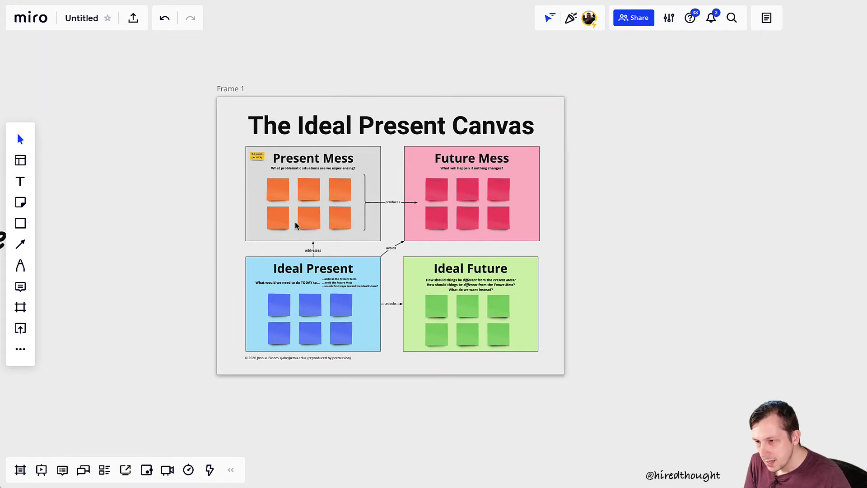
pyautogui.scroll(4, 297, 225)
pyautogui.click(263, 176)
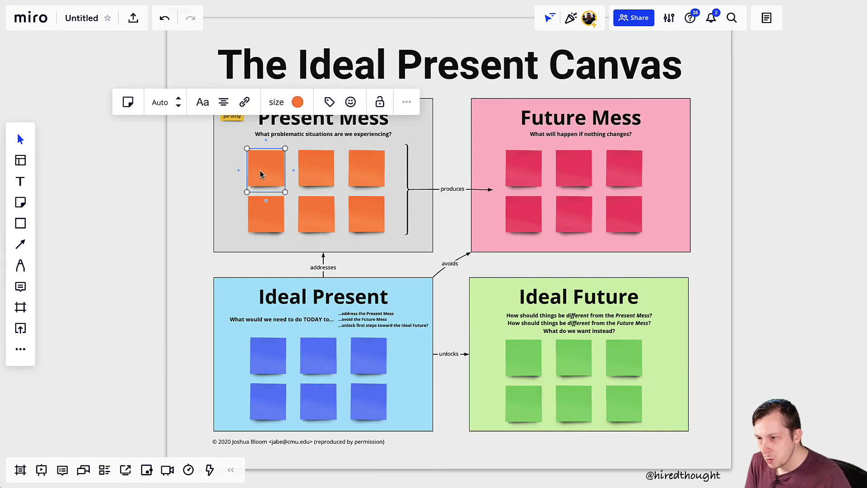
# Add the orange Present Mess and pink Future Mess stickies to the selection.
pyautogui.keyDown('shift'); pyautogui.click(319, 172); pyautogui.keyUp('shift')
pyautogui.keyDown('shift'); pyautogui.click(365, 175); pyautogui.keyUp('shift')
pyautogui.keyDown('shift'); pyautogui.click(366, 218); pyautogui.keyUp('shift')
pyautogui.keyDown('shift'); pyautogui.click(316, 217); pyautogui.keyUp('shift')
pyautogui.keyDown('shift'); pyautogui.click(267, 221); pyautogui.keyUp('shift')
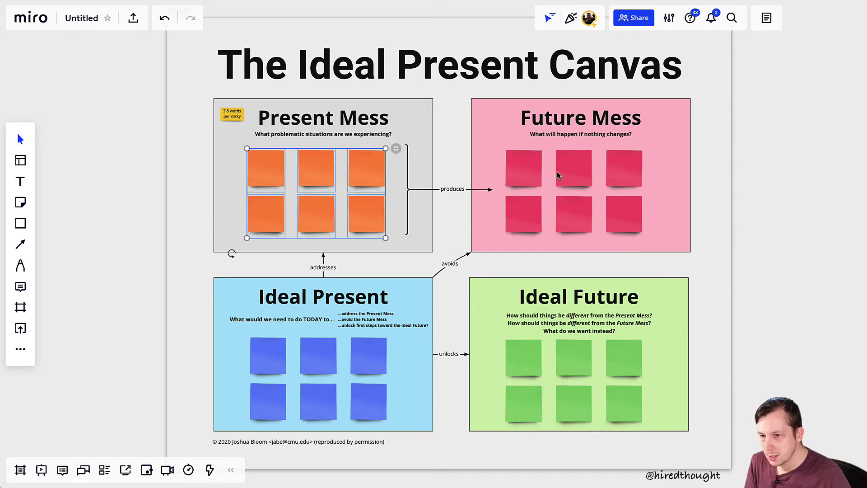
pyautogui.keyDown('shift'); pyautogui.click(537, 175); pyautogui.keyUp('shift')
pyautogui.keyDown('shift'); pyautogui.click(575, 175); pyautogui.keyUp('shift')
pyautogui.keyDown('shift'); pyautogui.click(628, 175); pyautogui.keyUp('shift')
pyautogui.keyDown('shift'); pyautogui.click(635, 218); pyautogui.keyUp('shift')
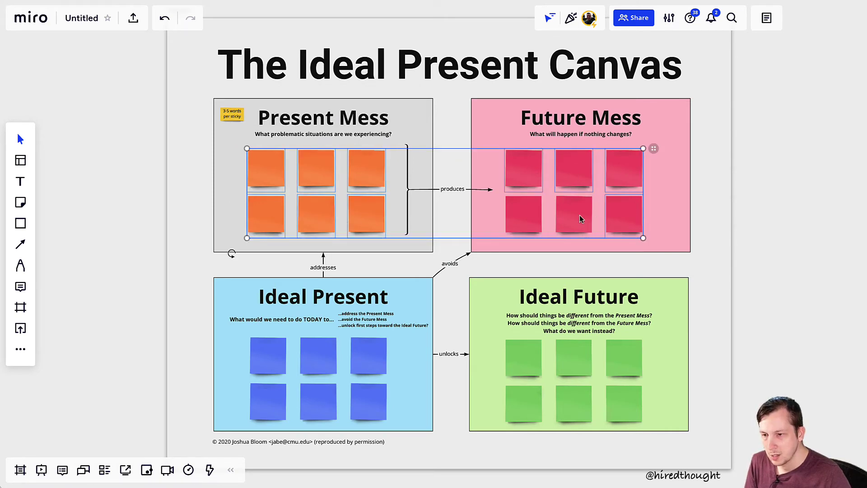
pyautogui.keyDown('shift'); pyautogui.click(580, 216); pyautogui.keyUp('shift')
pyautogui.keyDown('shift'); pyautogui.click(524, 216); pyautogui.keyUp('shift')
# Add the six blue Ideal Present and six green Ideal Future stickies to the selection.
pyautogui.keyDown('shift'); pyautogui.click(267, 361); pyautogui.keyUp('shift')
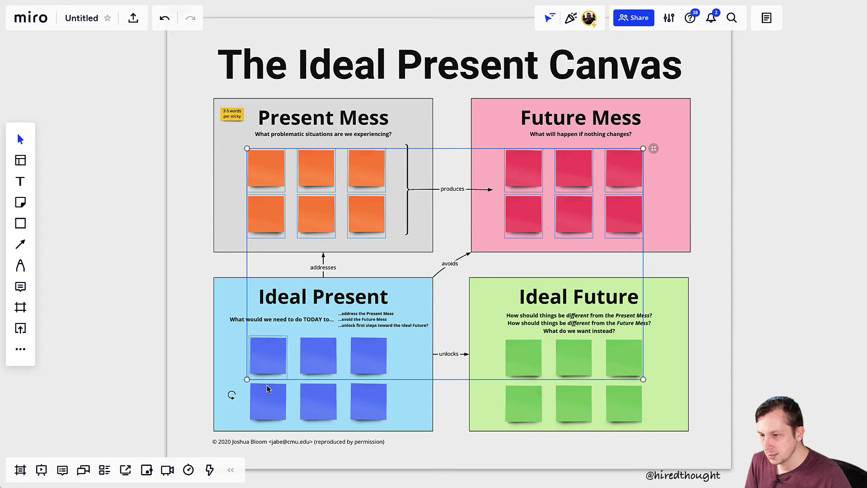
pyautogui.keyDown('shift'); pyautogui.click(270, 405); pyautogui.keyUp('shift')
pyautogui.keyDown('shift'); pyautogui.click(319, 366); pyautogui.keyUp('shift')
pyautogui.keyDown('shift'); pyautogui.click(323, 406); pyautogui.keyUp('shift')
pyautogui.keyDown('shift'); pyautogui.click(370, 364); pyautogui.keyUp('shift')
pyautogui.keyDown('shift'); pyautogui.click(370, 411); pyautogui.keyUp('shift')
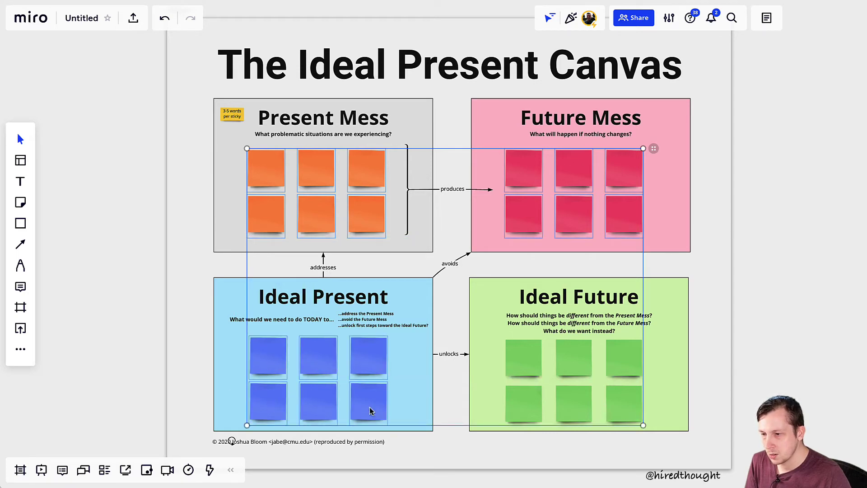
pyautogui.keyDown('shift'); pyautogui.click(521, 370); pyautogui.keyUp('shift')
pyautogui.keyDown('shift'); pyautogui.click(532, 408); pyautogui.keyUp('shift')
pyautogui.keyDown('shift'); pyautogui.click(572, 369); pyautogui.keyUp('shift')
pyautogui.keyDown('shift'); pyautogui.click(580, 410); pyautogui.keyUp('shift')
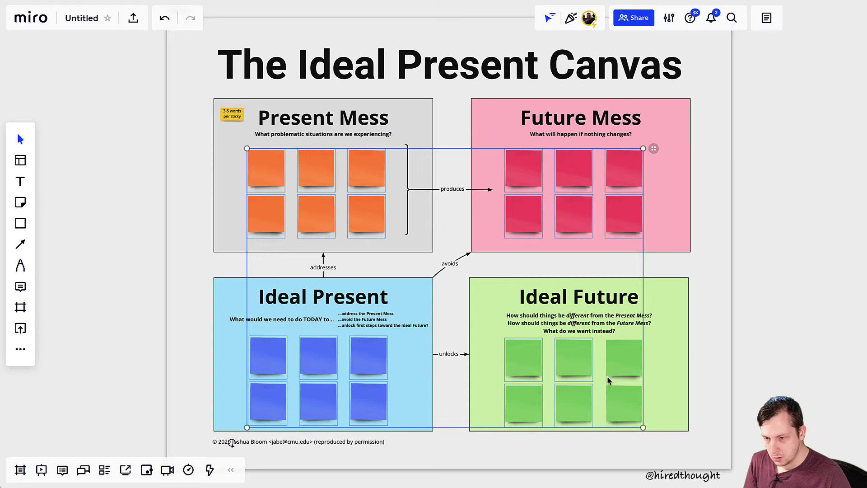
pyautogui.keyDown('shift'); pyautogui.click(616, 372); pyautogui.keyUp('shift')
pyautogui.keyDown('shift'); pyautogui.click(619, 406); pyautogui.keyUp('shift')
# Drag all 24 selected stickies out of Frame 1 onto the empty board to the right.
pyautogui.scroll(-2, 580, 402)
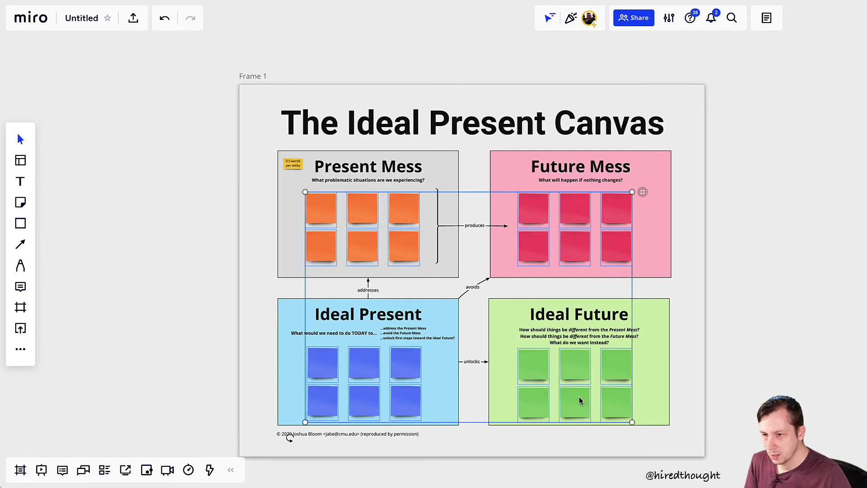
pyautogui.hscroll(2, 633, 398)
pyautogui.moveTo(387, 228); pyautogui.dragTo(775, 238)
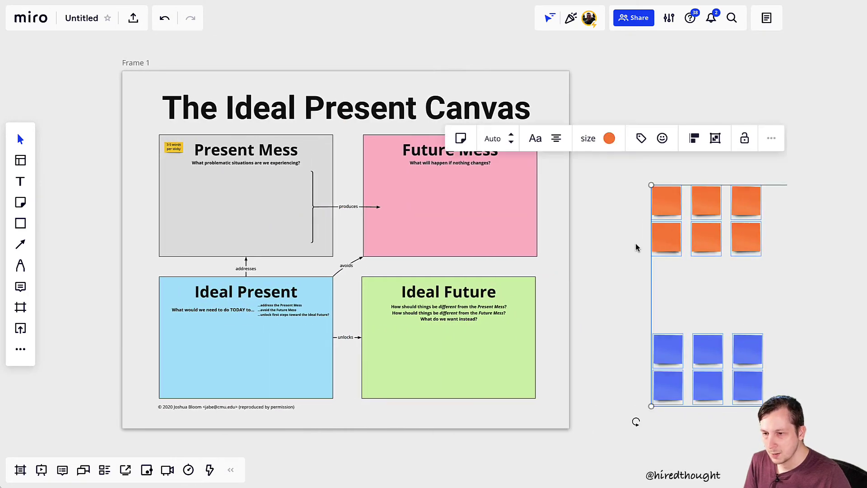
# Deselect the stickies, select Frame 1 and export it as a JPEG image.
pyautogui.click(603, 250)
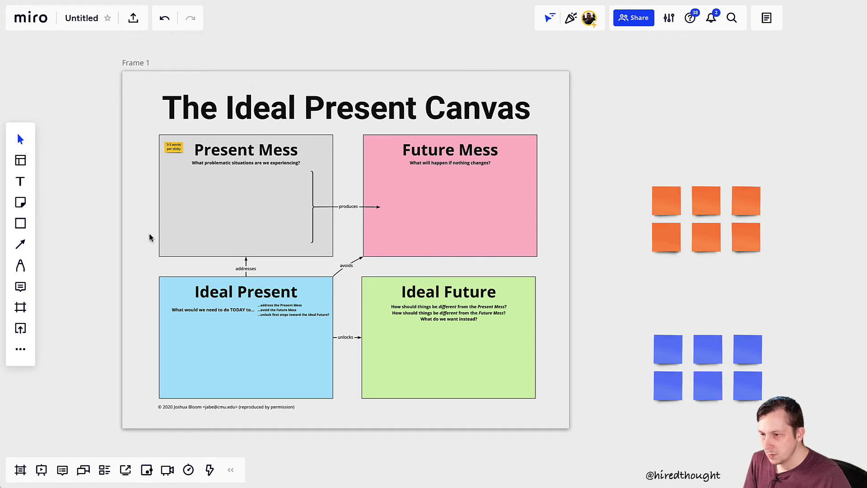
pyautogui.click(468, 74)
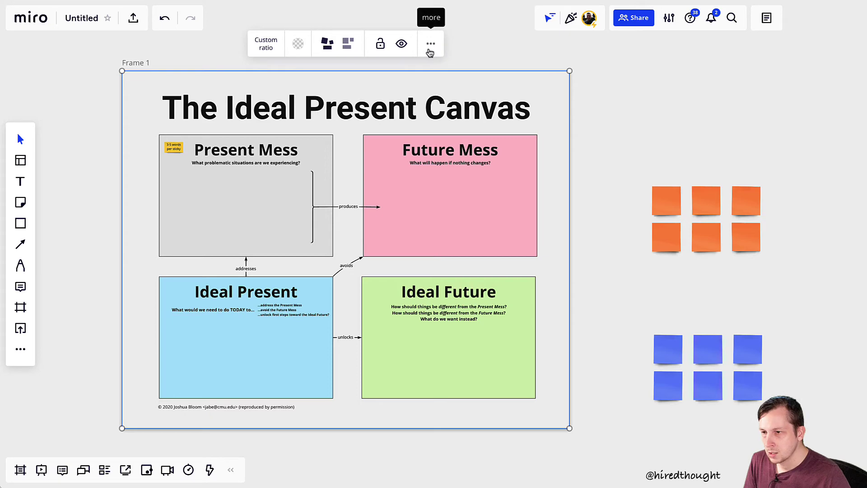
pyautogui.click(431, 51)
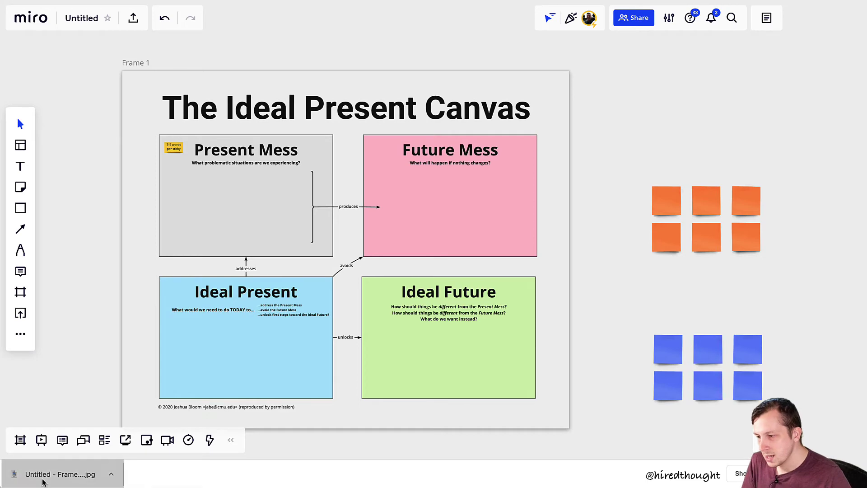
# Drop the downloaded JPEG onto the board and move it toward the stickies.
pyautogui.moveTo(44, 483); pyautogui.dragTo(197, 319)
pyautogui.moveTo(214, 361)
pyautogui.mouseDown()
pyautogui.moveTo(235, 343)
pyautogui.moveTo(250, 360)
pyautogui.mouseUp()
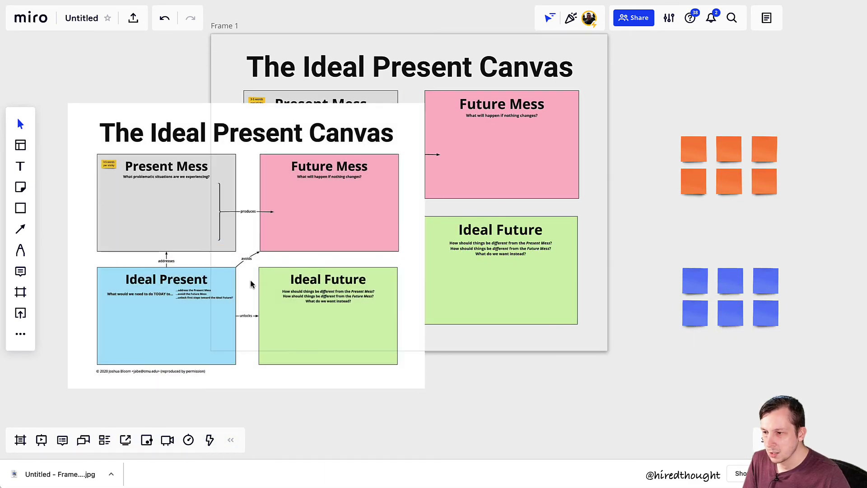
pyautogui.click(122, 234)
pyautogui.moveTo(125, 236); pyautogui.dragTo(558, 164)
# Send the canvas image to back, then position and enlarge it so the stickies fill its quadrants.
pyautogui.rightClick(500, 165)
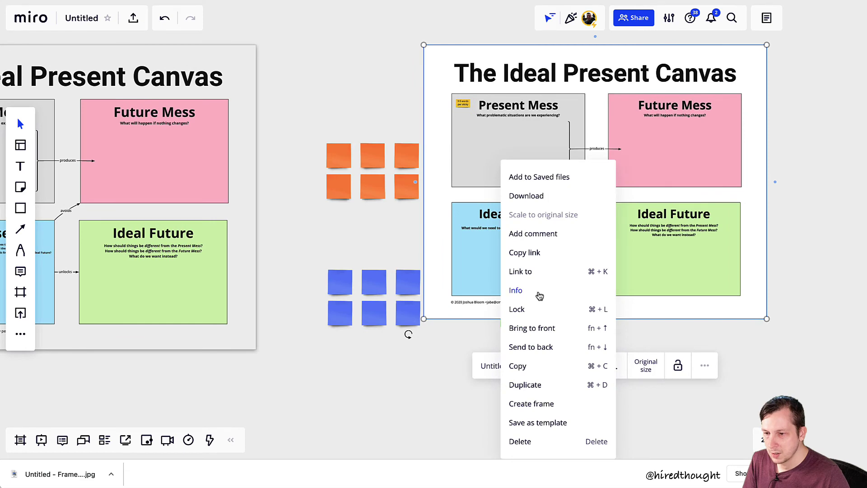
pyautogui.click(531, 347)
pyautogui.moveTo(701, 151); pyautogui.dragTo(562, 173)
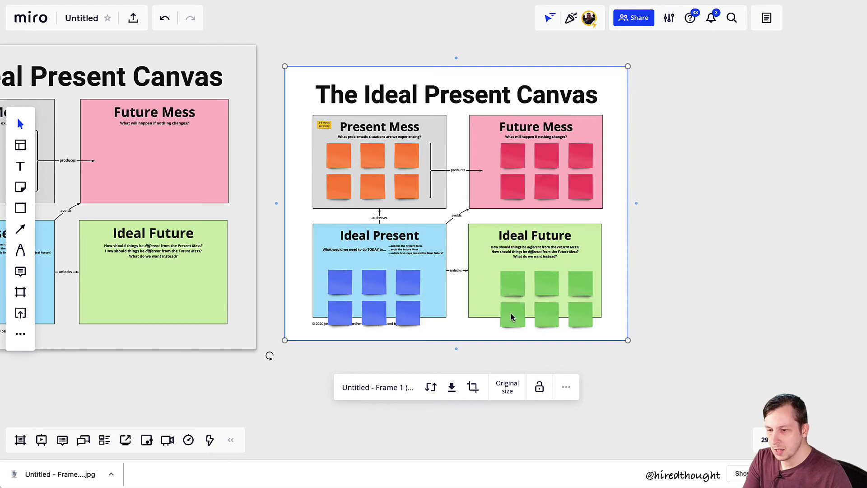
pyautogui.moveTo(627, 340)
pyautogui.mouseDown()
pyautogui.moveTo(677, 381)
pyautogui.moveTo(624, 339)
pyautogui.moveTo(610, 339)
pyautogui.moveTo(619, 334)
pyautogui.mouseUp()
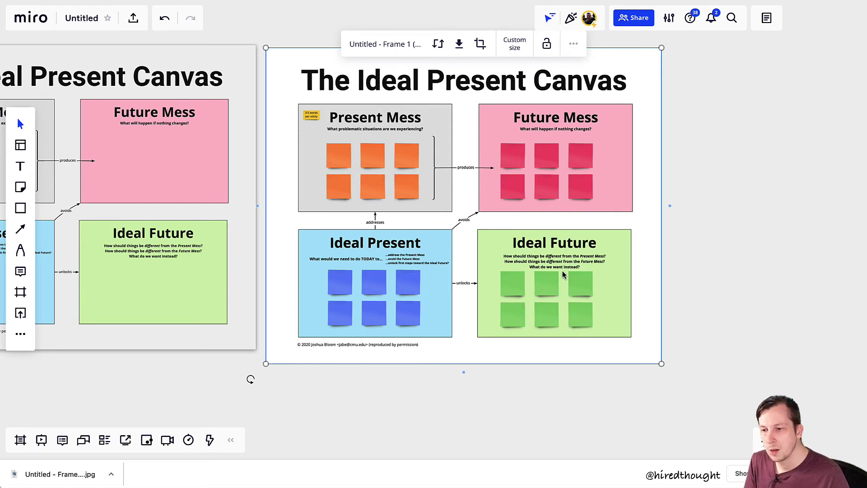
pyautogui.scroll(-3, 456, 379)
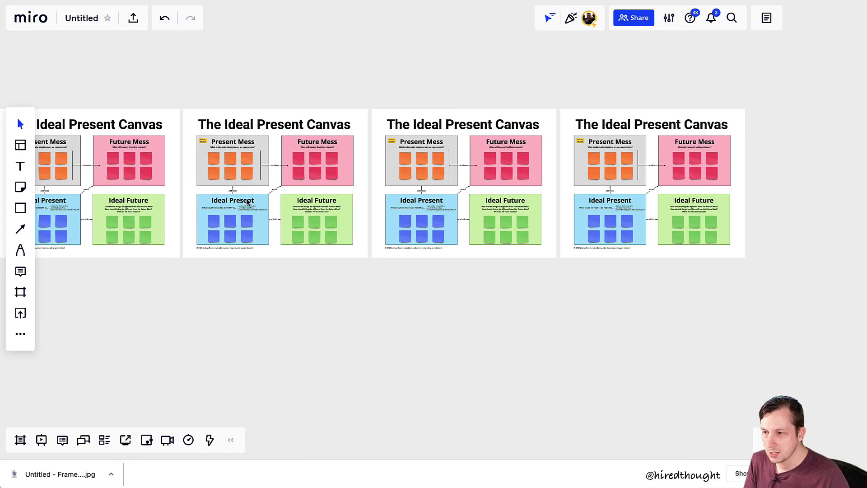
pyautogui.moveTo(247, 202); pyautogui.dragTo(524, 197)
pyautogui.moveTo(191, 181); pyautogui.dragTo(376, 188)
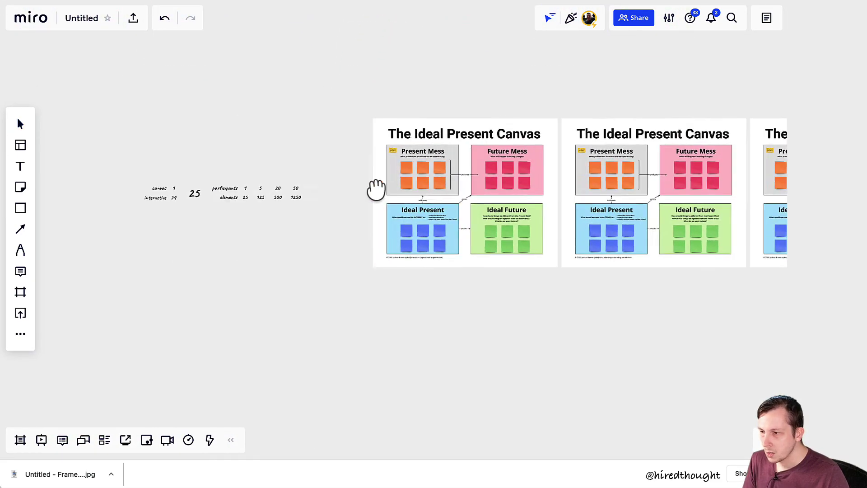
pyautogui.scroll(5, 240, 198)
pyautogui.hscroll(2, 379, 248)
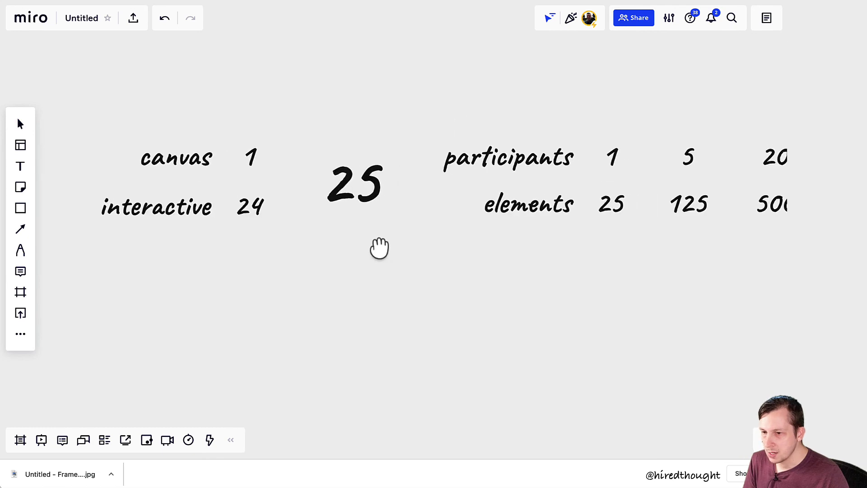
pyautogui.moveTo(540, 248); pyautogui.dragTo(329, 271)
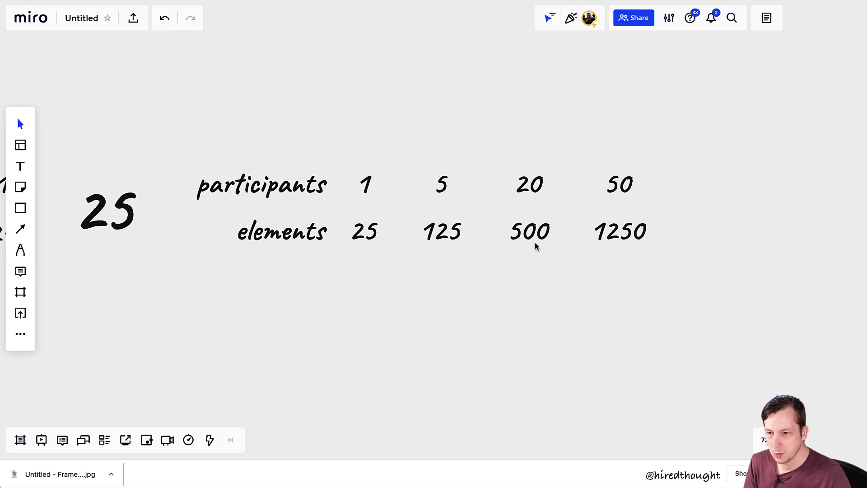
pyautogui.scroll(-3, 629, 240)
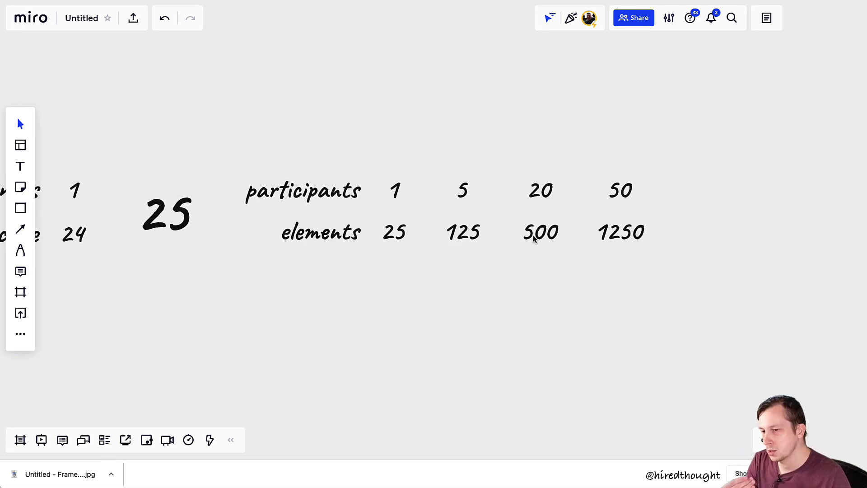
pyautogui.scroll(-5, 613, 239)
pyautogui.scroll(5, 659, 195)
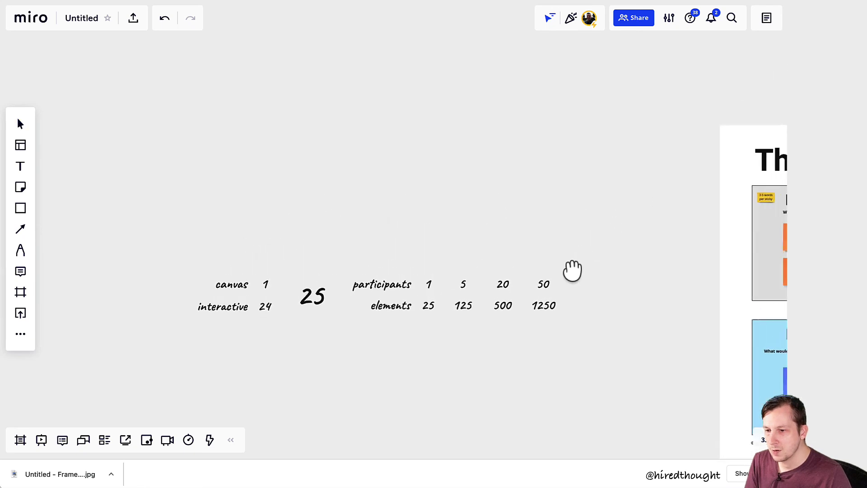
pyautogui.scroll(-10, 528, 137)
pyautogui.scroll(5, 523, 224)
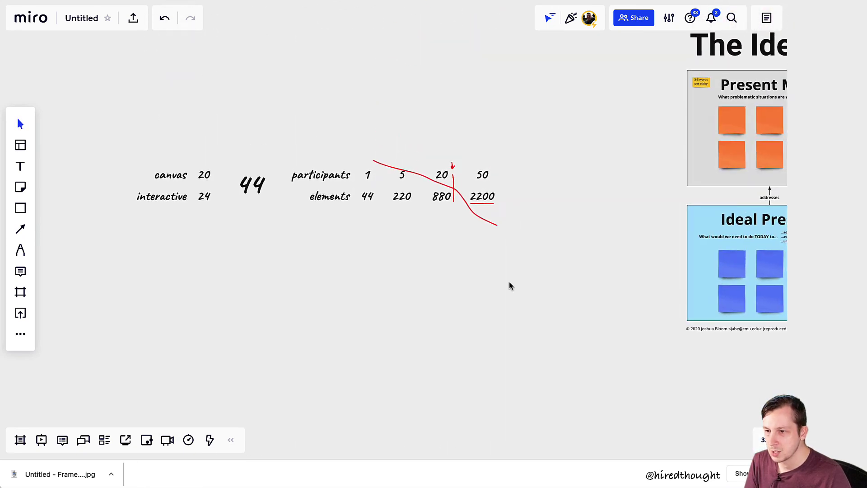
pyautogui.scroll(5, 491, 195)
pyautogui.scroll(-10, 491, 188)
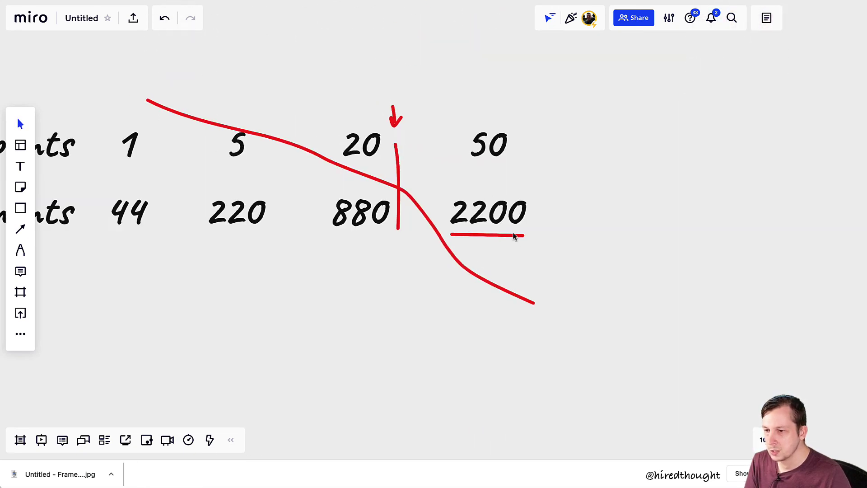
pyautogui.scroll(-3, 573, 296)
pyautogui.moveTo(647, 335); pyautogui.dragTo(411, 176)
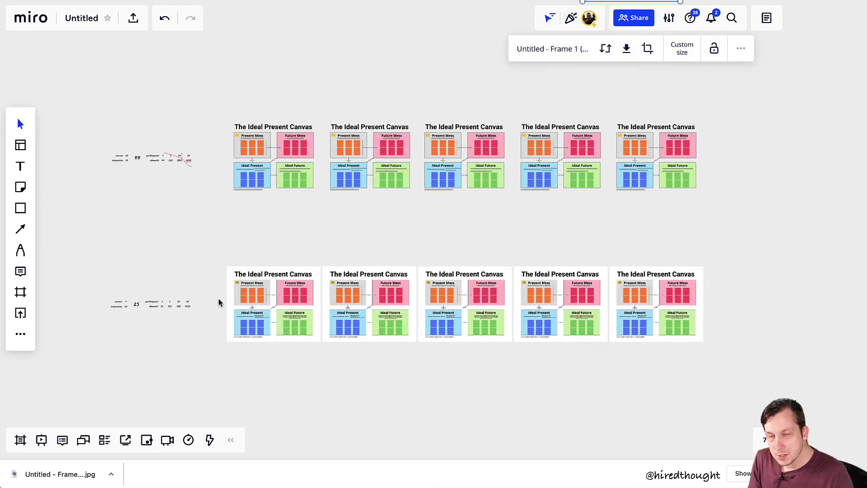
pyautogui.moveTo(470, 123); pyautogui.dragTo(468, 289)
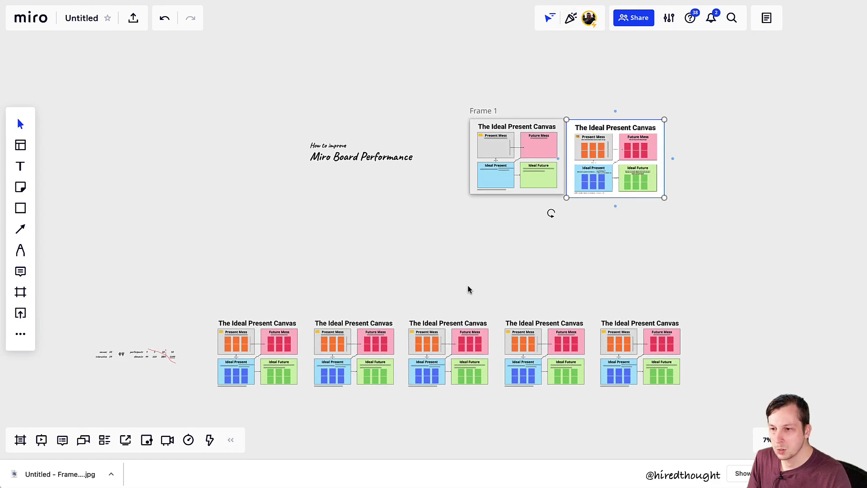